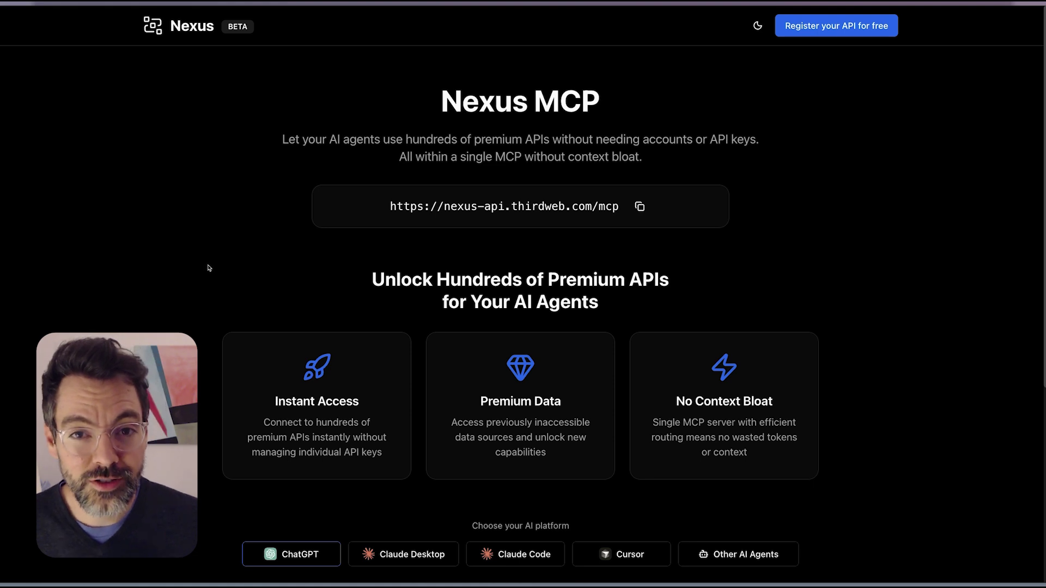
Scroll through the Nexus page's ChatGPT install steps, then copy the Nexus MCP server URL
scroll(208, 267, "down", 1)
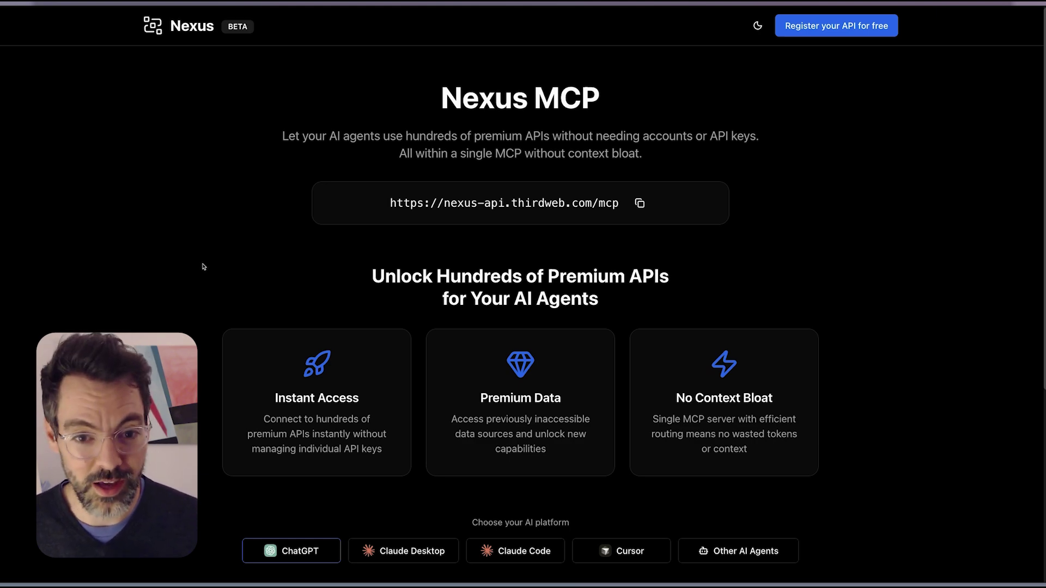
left_click_drag(390, 203, 632, 203)
left_click(654, 237)
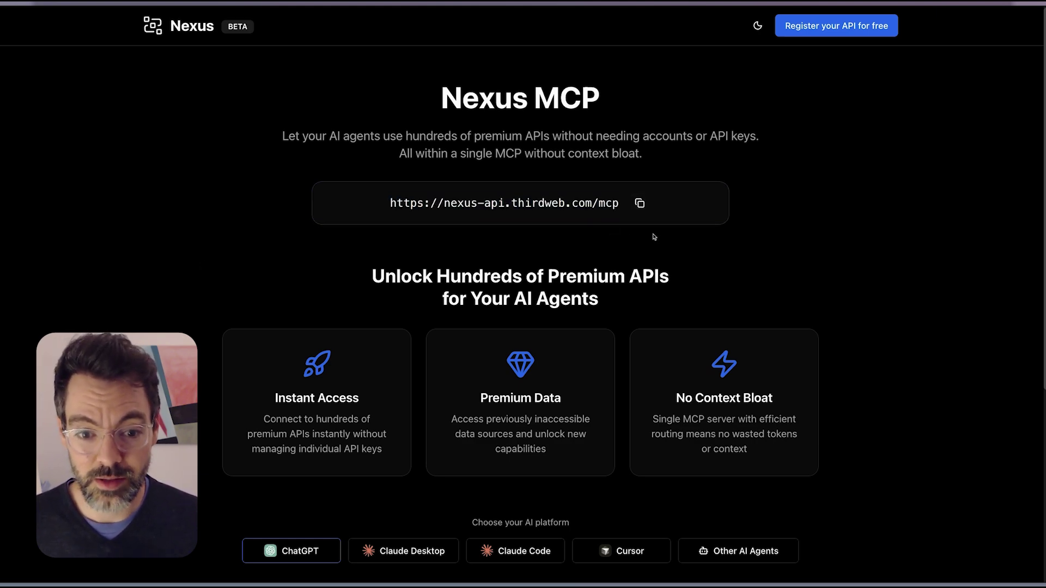
scroll(386, 259, "down", 4)
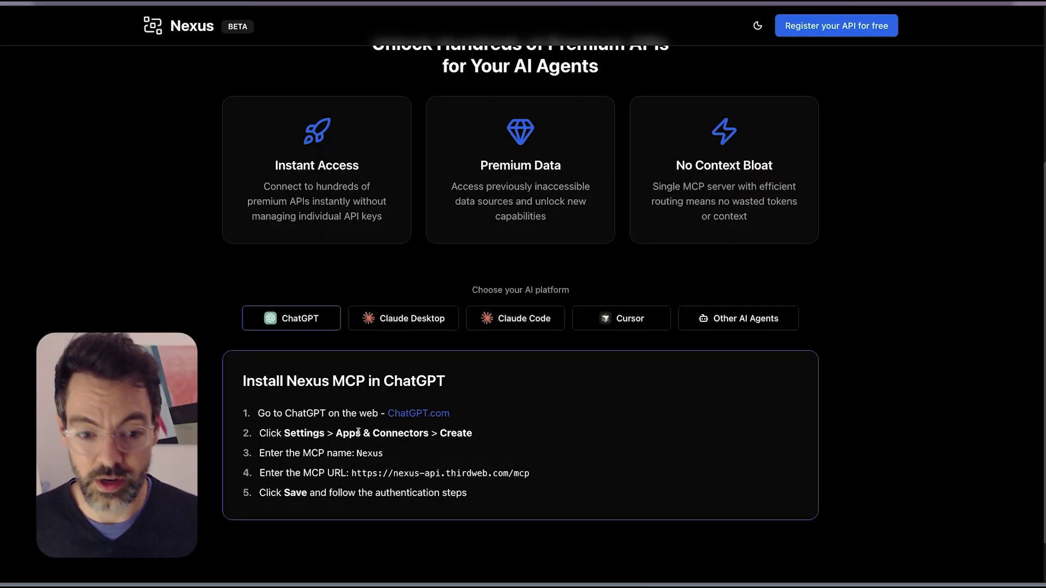
scroll(383, 468, "down", 1)
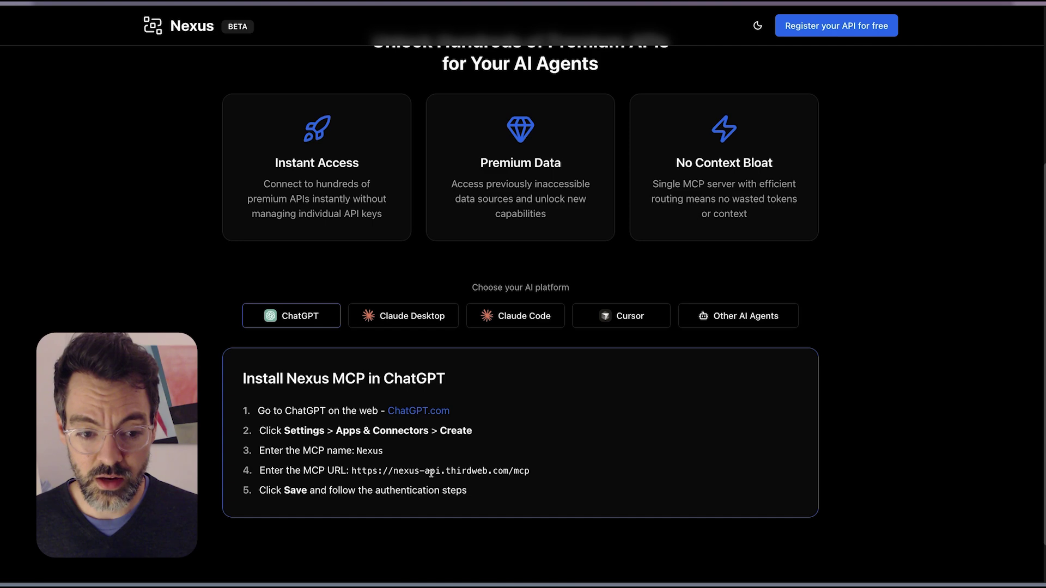
scroll(527, 459, "up", 5)
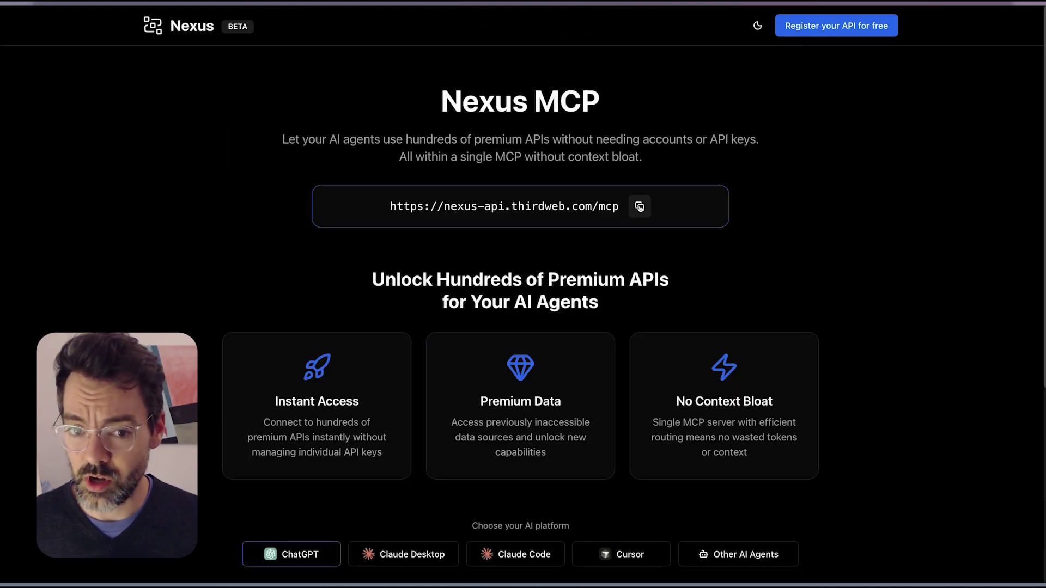
left_click(640, 208)
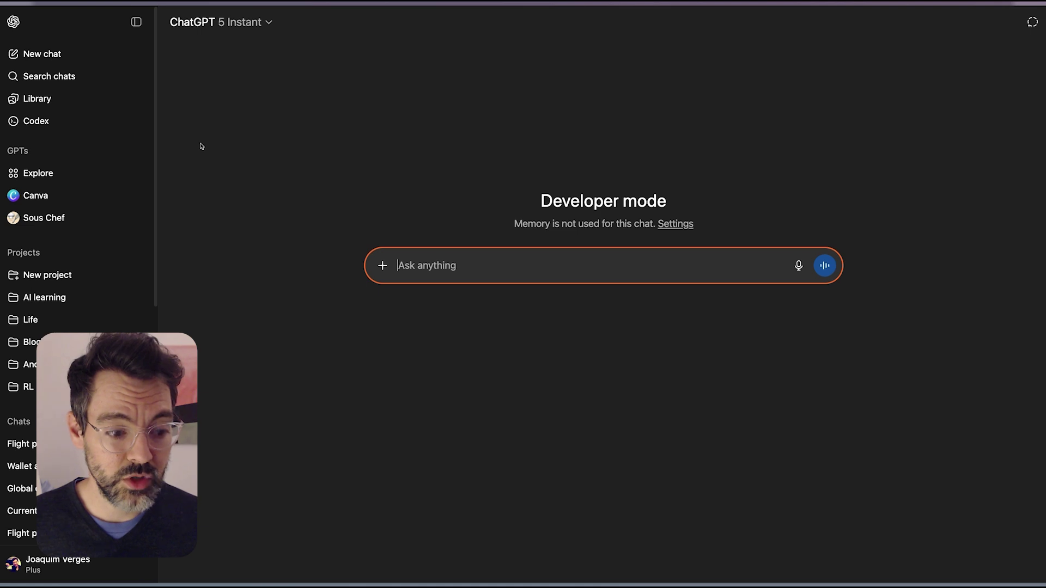
Start creating a new connector from ChatGPT's Apps & Connectors settings
left_click(55, 565)
left_click(82, 374)
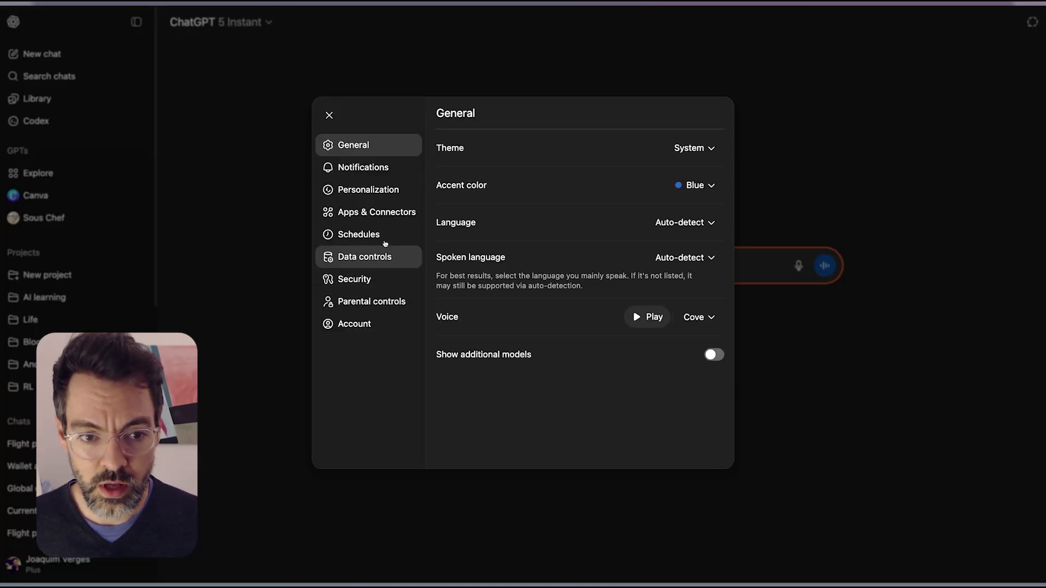
left_click(381, 214)
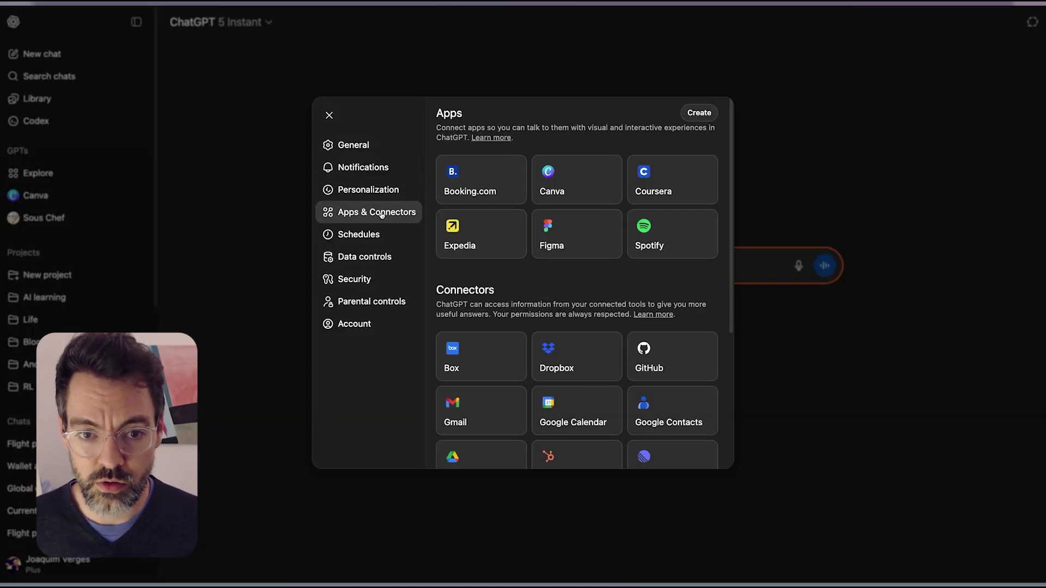
left_click(699, 113)
left_click(493, 183)
type("Nexus")
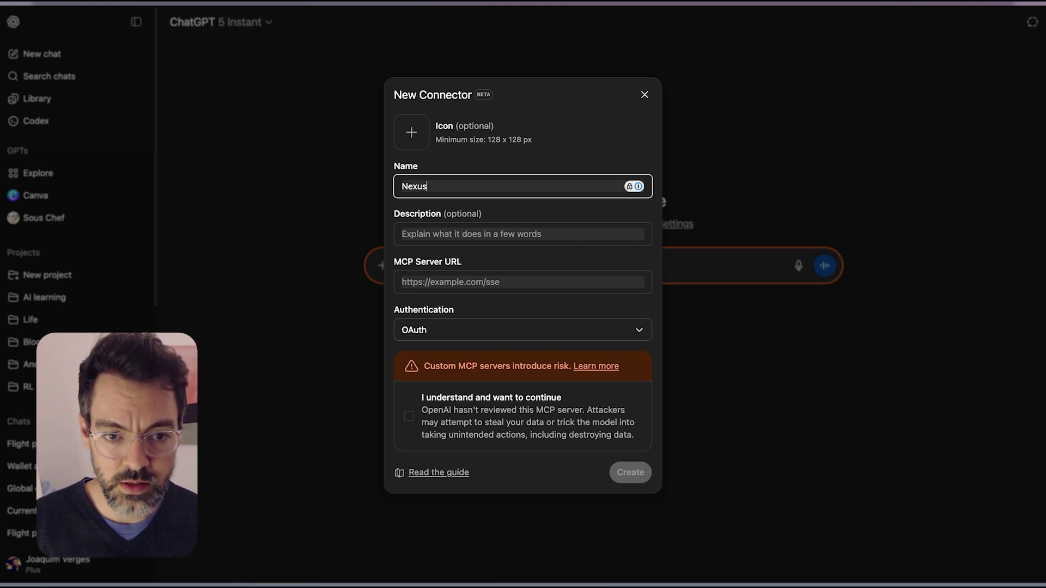
left_click(455, 291)
key("super+v")
left_click(558, 410)
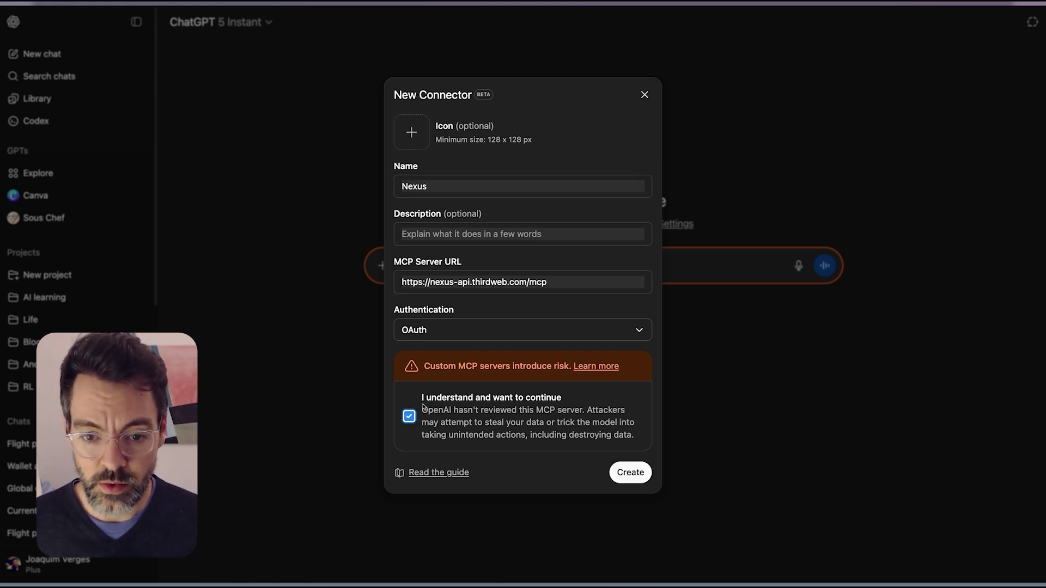
left_click(629, 470)
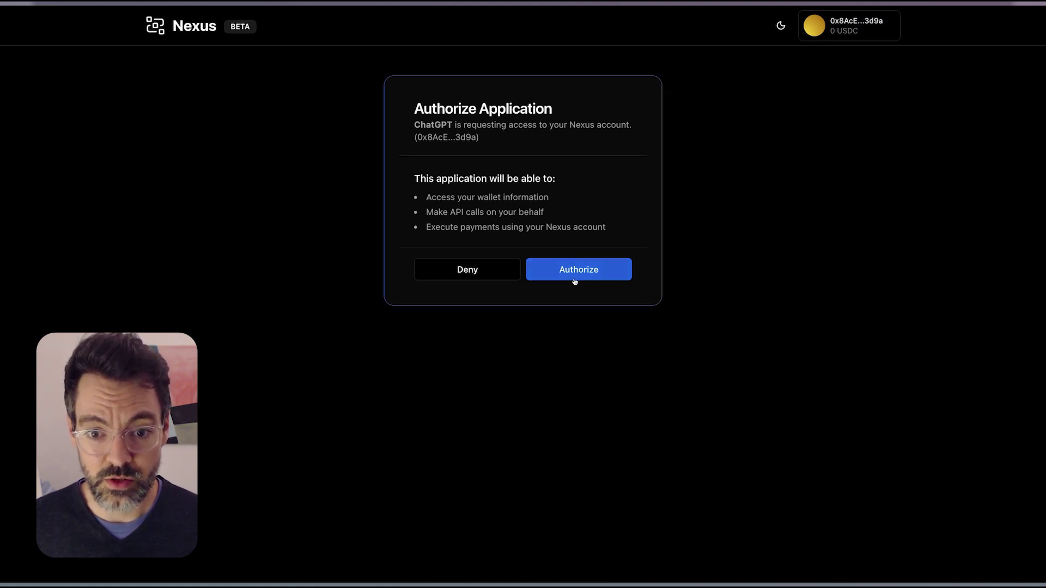
Authorize ChatGPT on the Nexus Authorize Application page
left_click(575, 272)
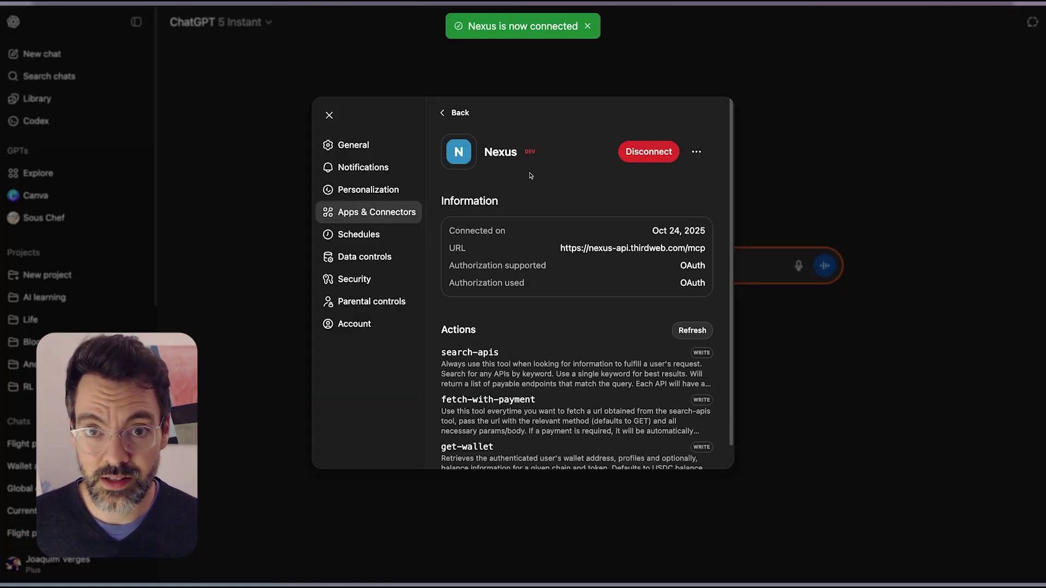
Review Nexus's connected actions like search-apis, fetch-with-payment and get-wallet, then close Settings
scroll(555, 280, "down", 1)
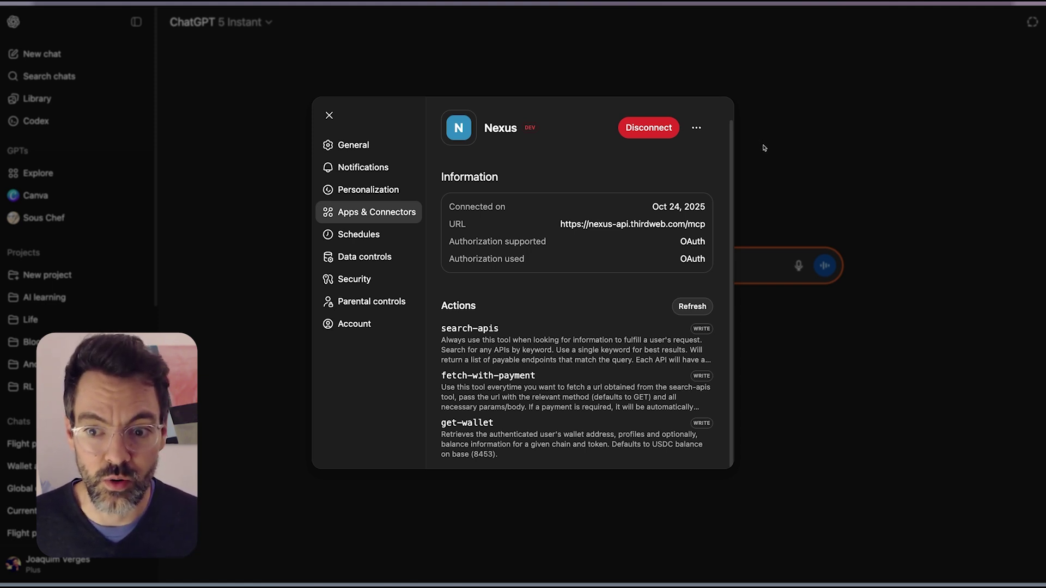
left_click(765, 148)
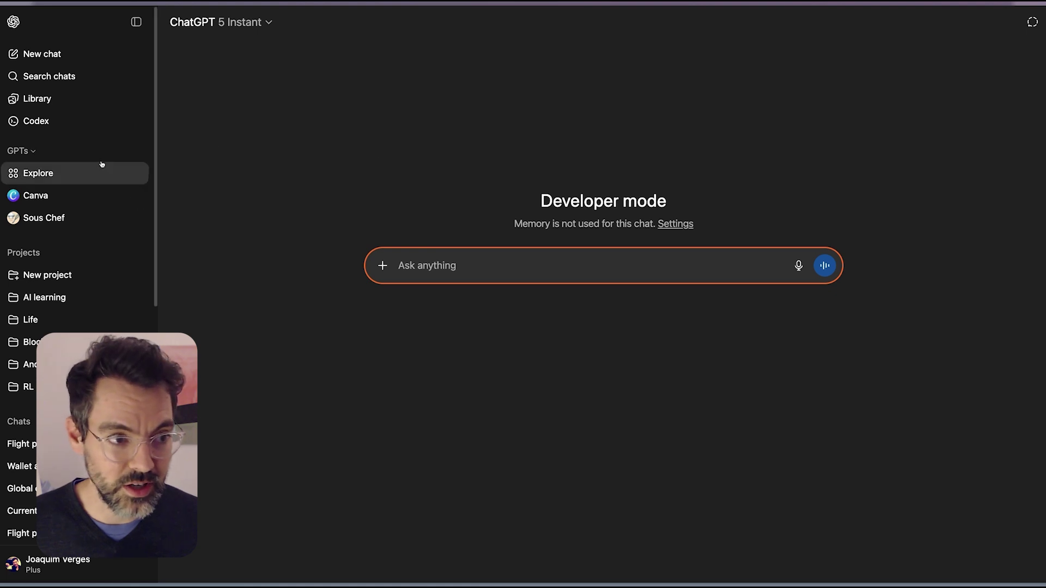
With Nexus attached, send 'show me flight positions for passenger aircrafts'
key("ctrl+shift+s")
left_click(318, 266)
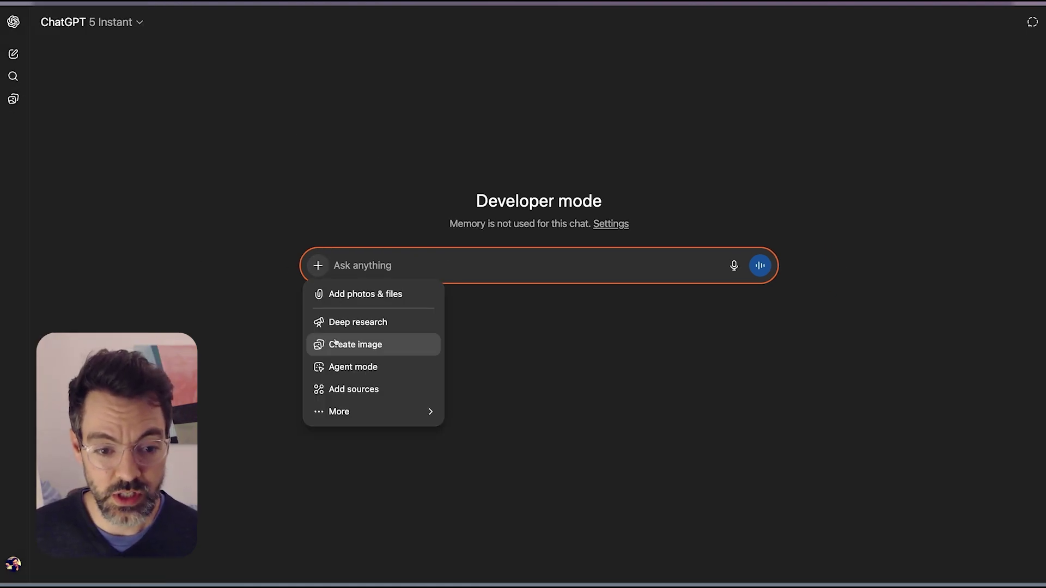
mouse_move(365, 418)
left_click(494, 478)
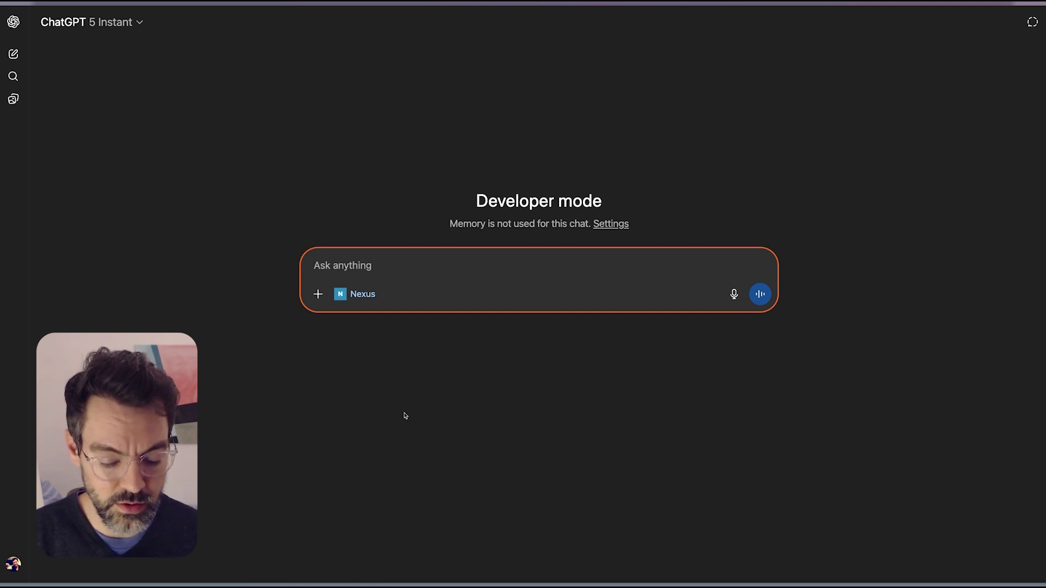
type("show me flight ")
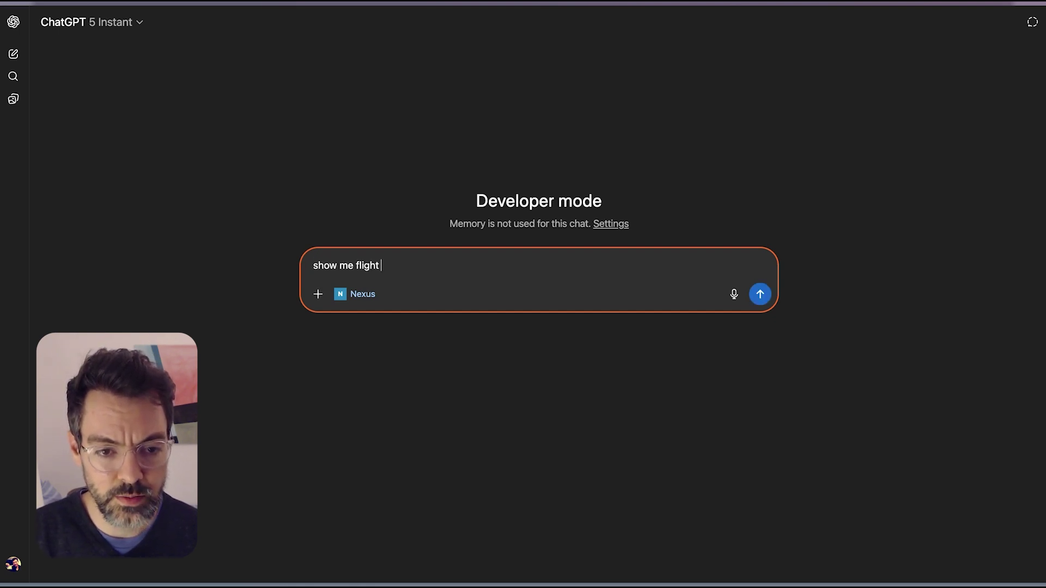
type("positions for p")
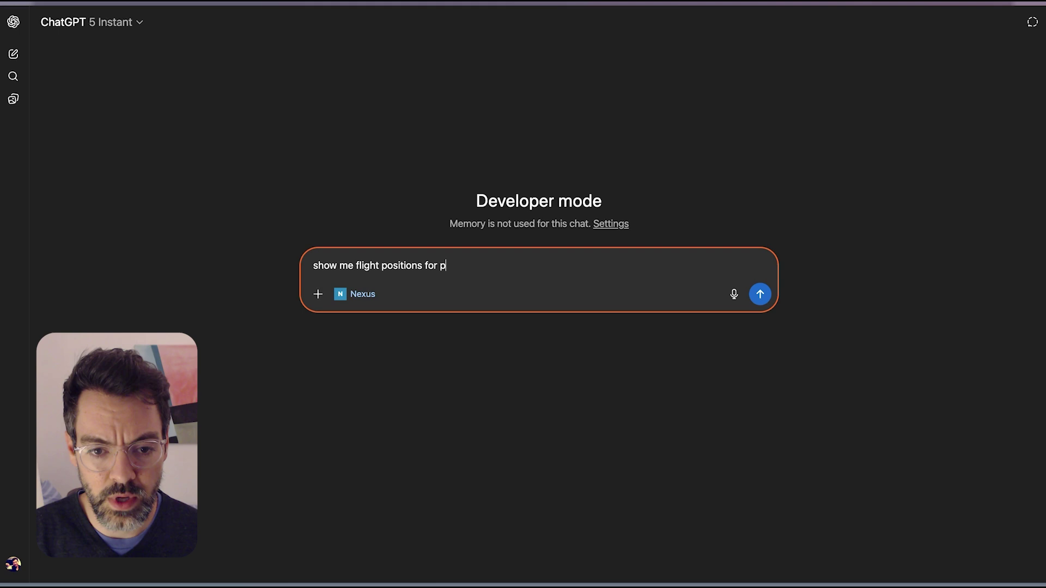
type("assenger aircrafts")
key("Return")
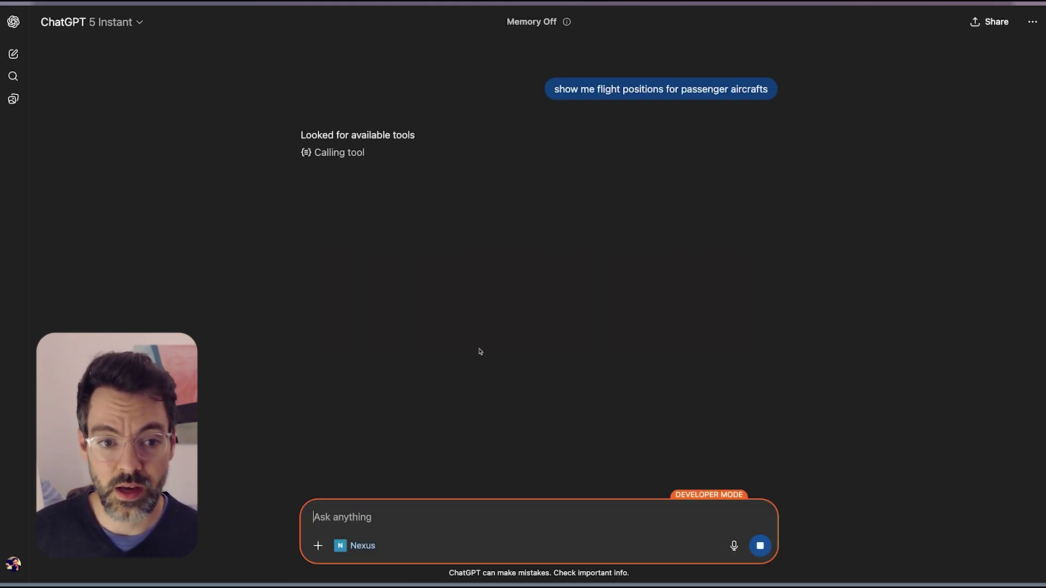
Confirm both Nexus tool calls, including the fetch-with-payment flight positions request
left_click(322, 233)
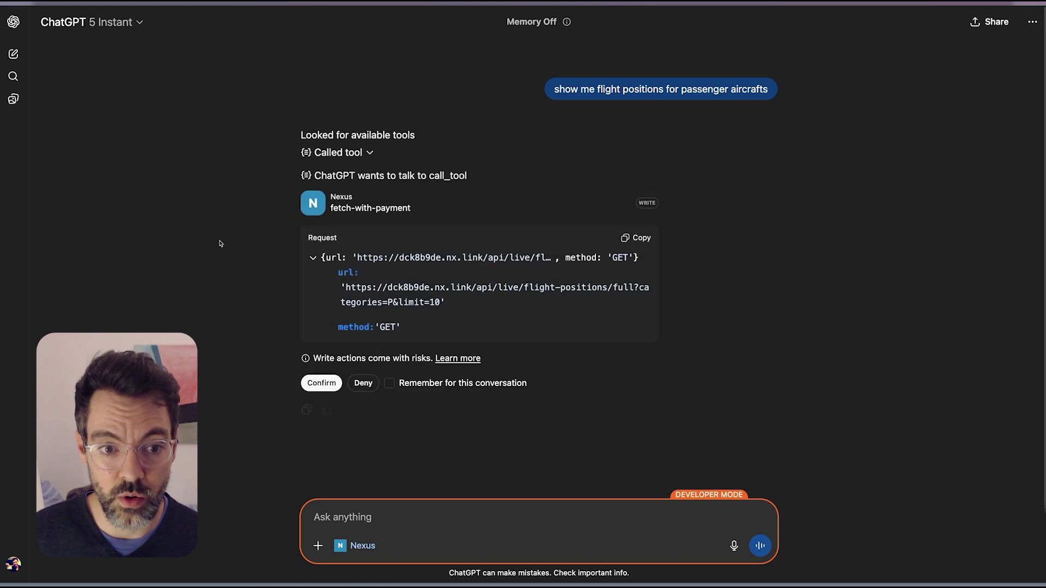
left_click(322, 383)
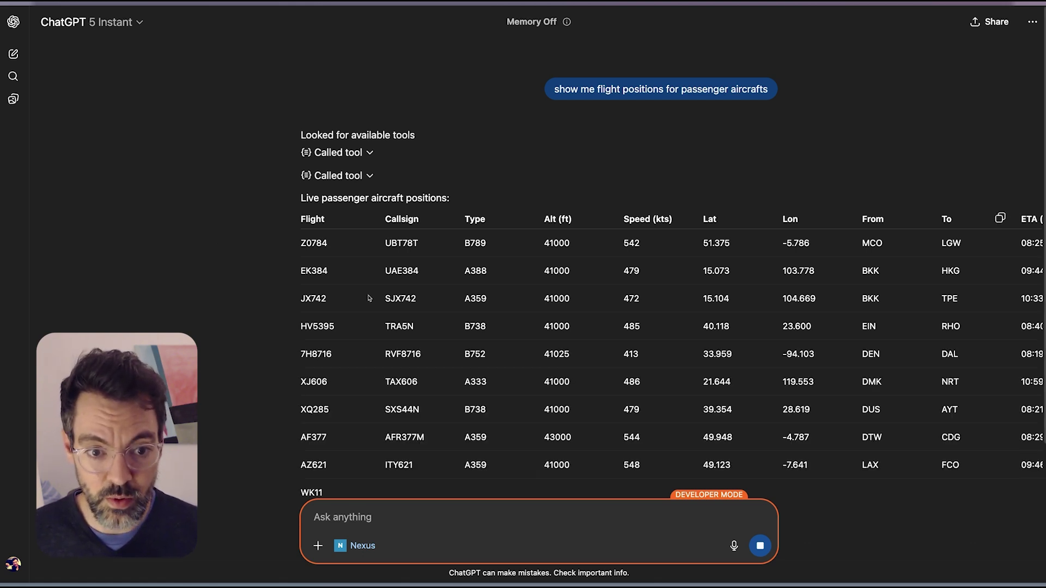
scroll(370, 301, "down", 3)
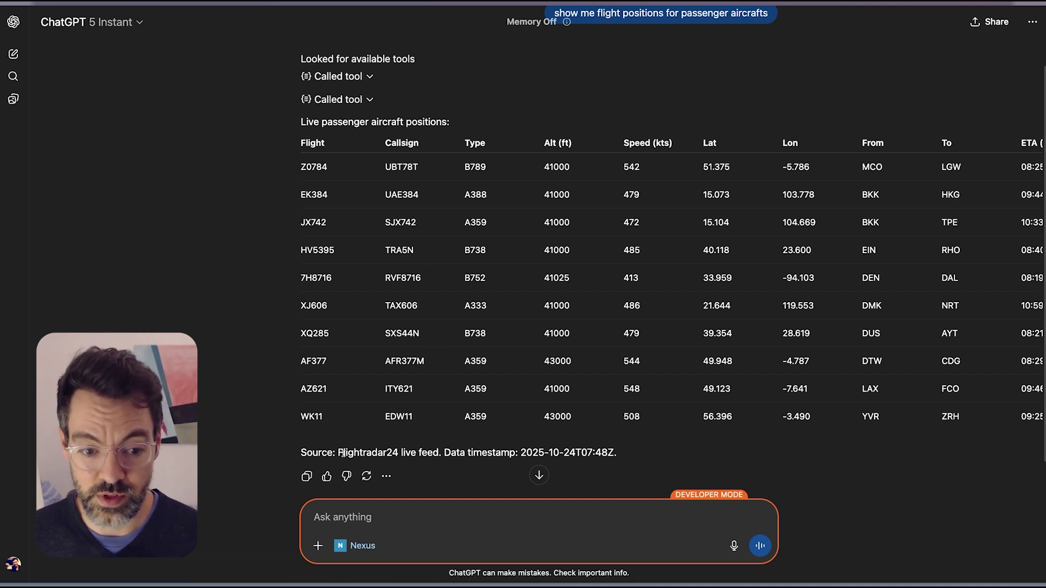
scroll(262, 229, "up", 2)
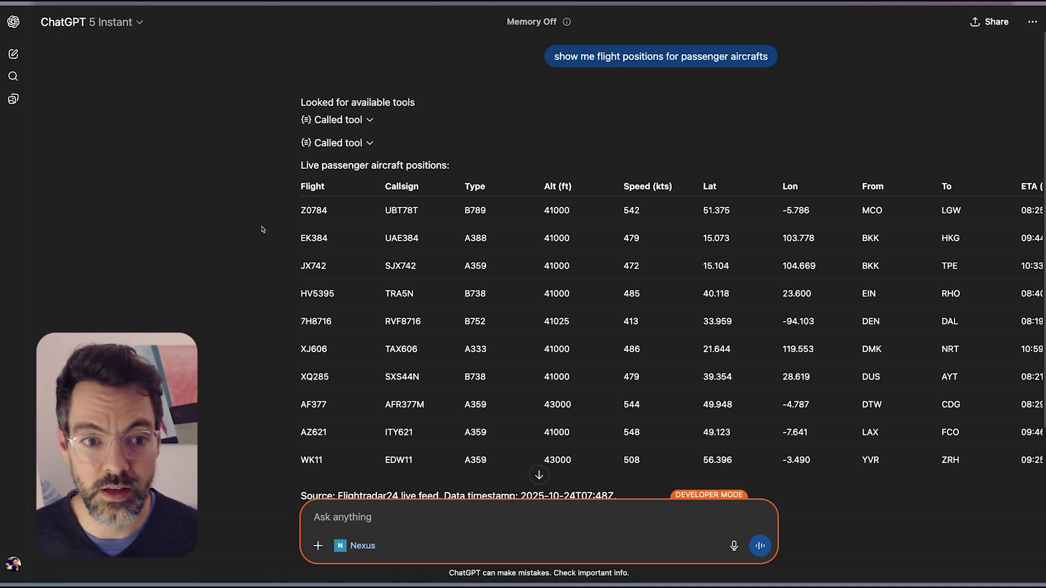
scroll(265, 217, "down", 1)
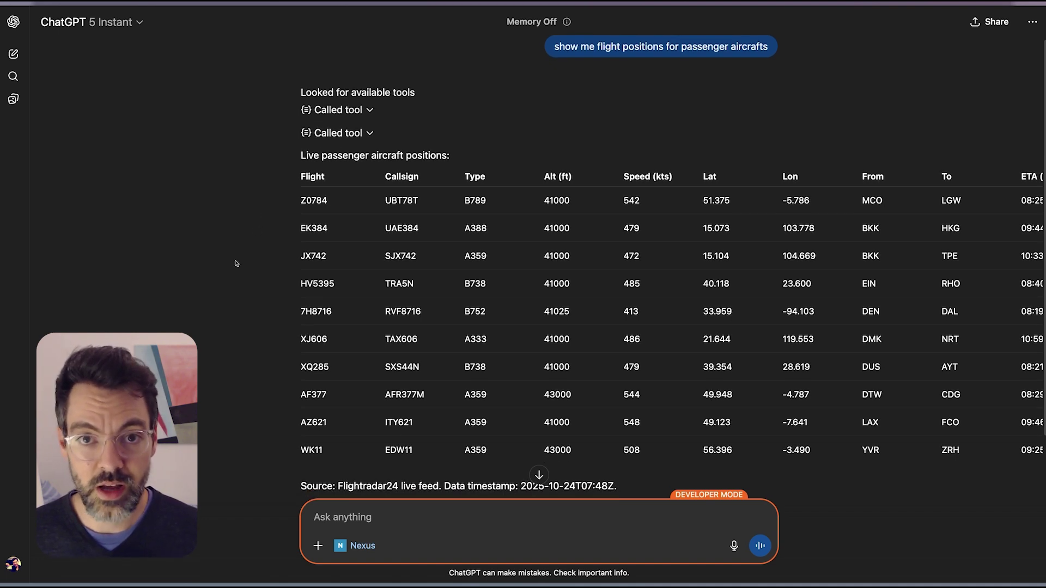